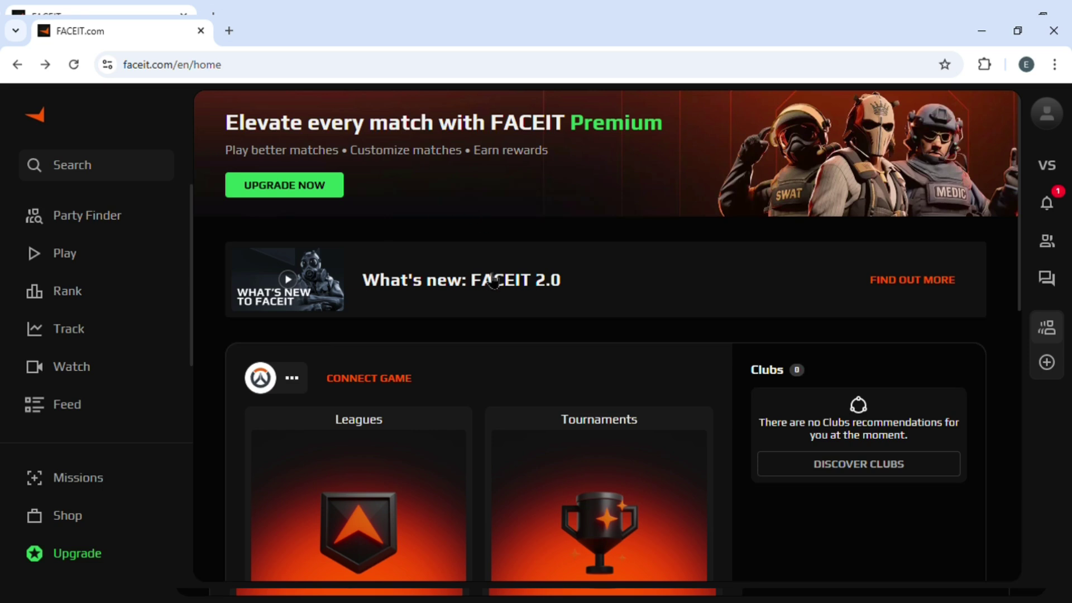
# Open Account Settings from the profile avatar menu at top right
pyautogui.click(1057, 118)
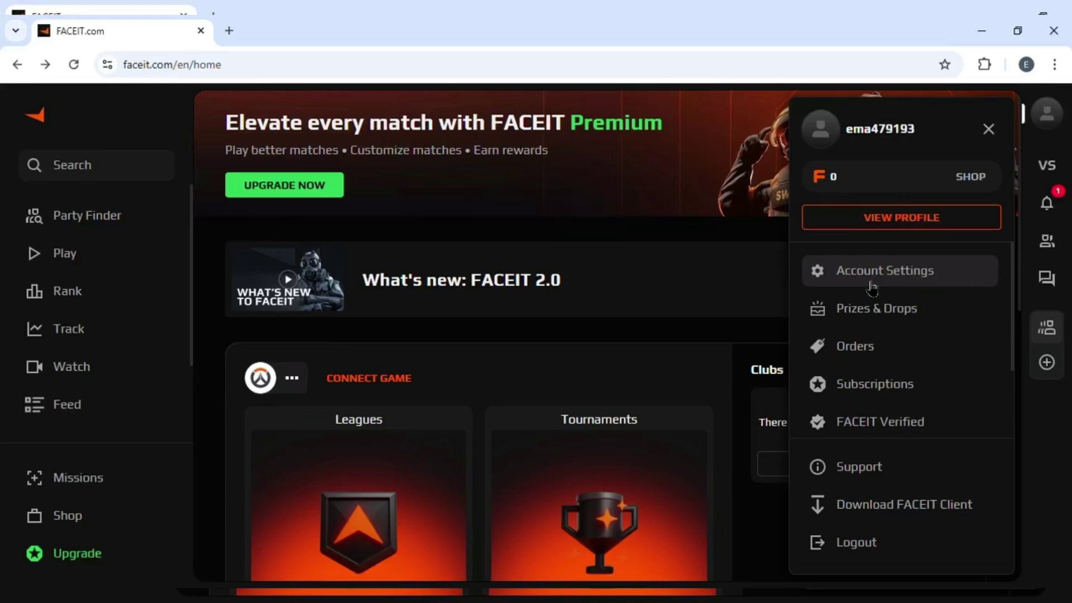
pyautogui.click(905, 286)
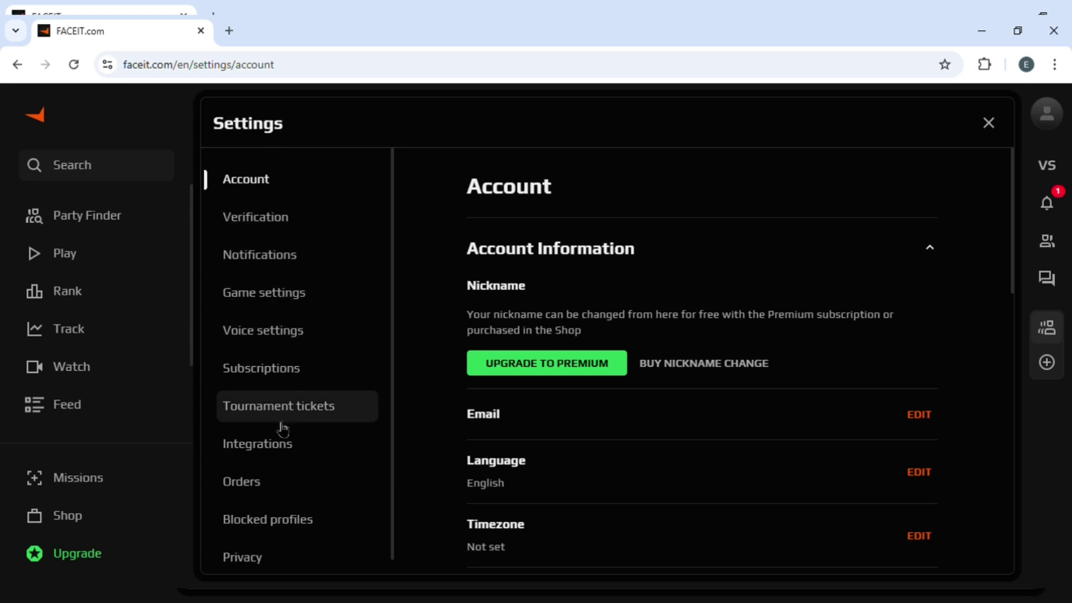
# Switch to the Integrations section to show Steam's Game Platforms entry as not connected
pyautogui.click(258, 449)
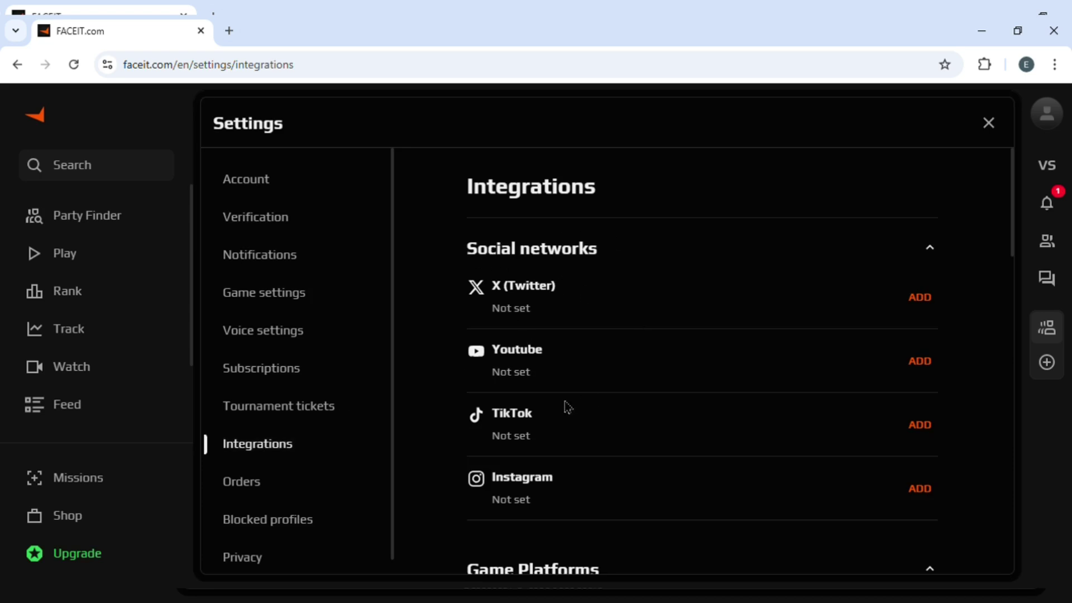
pyautogui.scroll(-1, 553, 351)
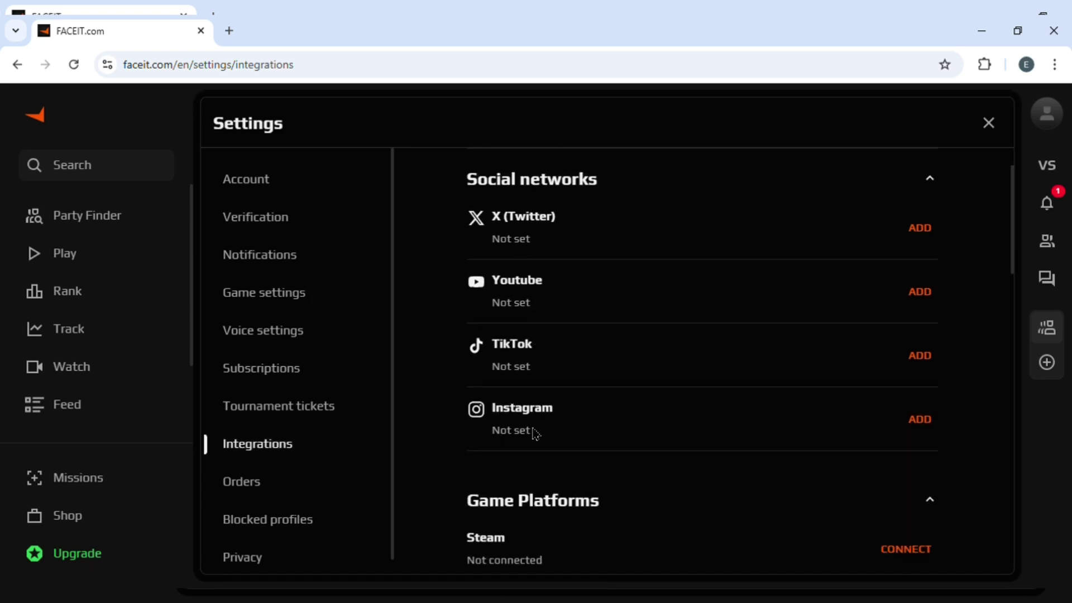
pyautogui.scroll(-1, 540, 453)
pyautogui.scroll(-3, 541, 452)
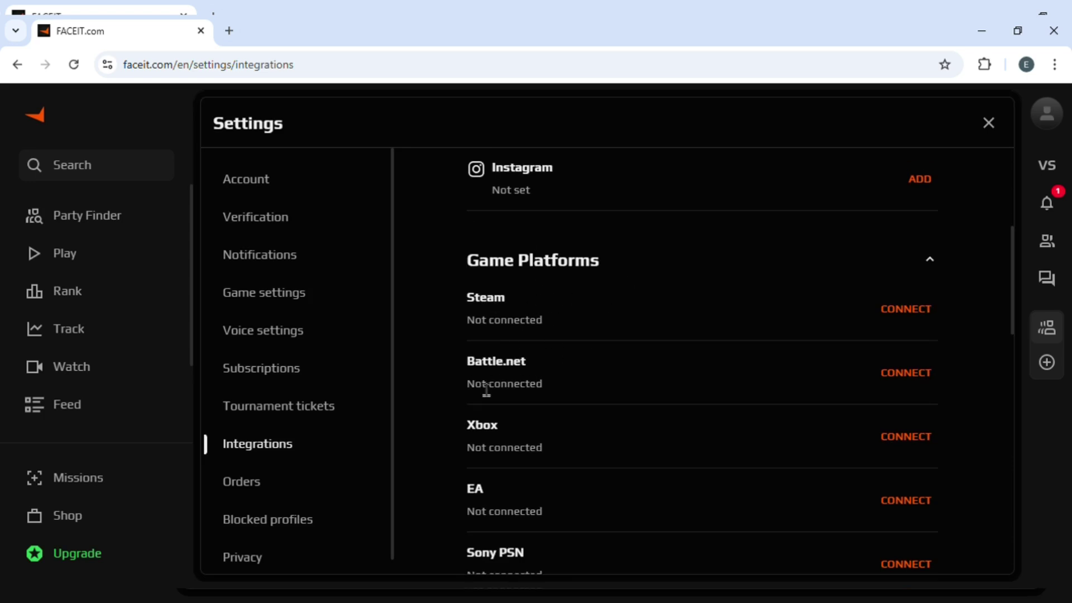
pyautogui.scroll(-3, 520, 533)
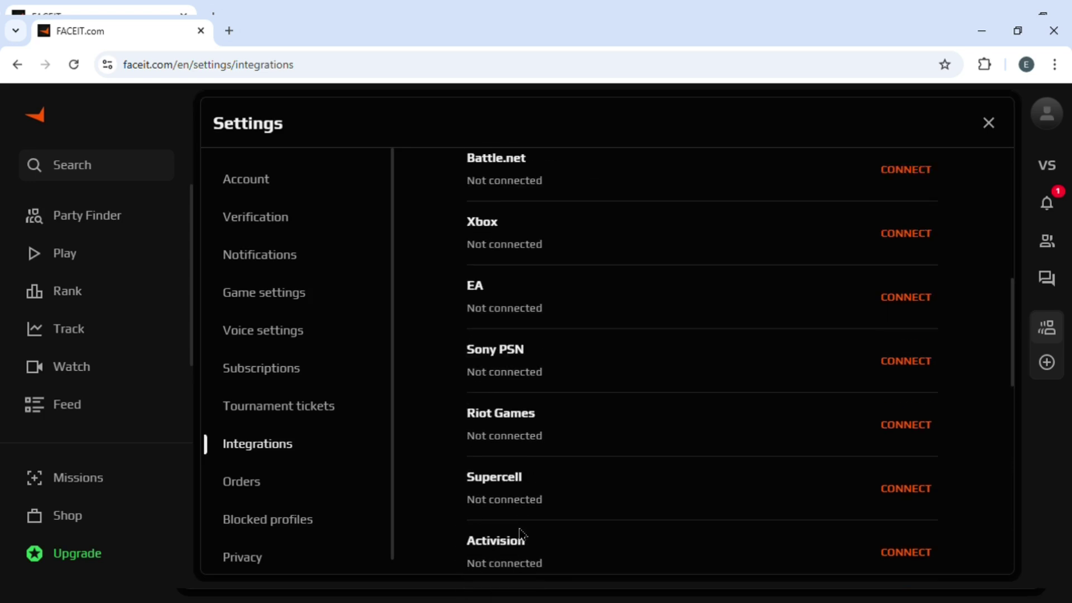
pyautogui.scroll(-3, 524, 471)
pyautogui.scroll(-5, 523, 494)
pyautogui.scroll(1, 522, 494)
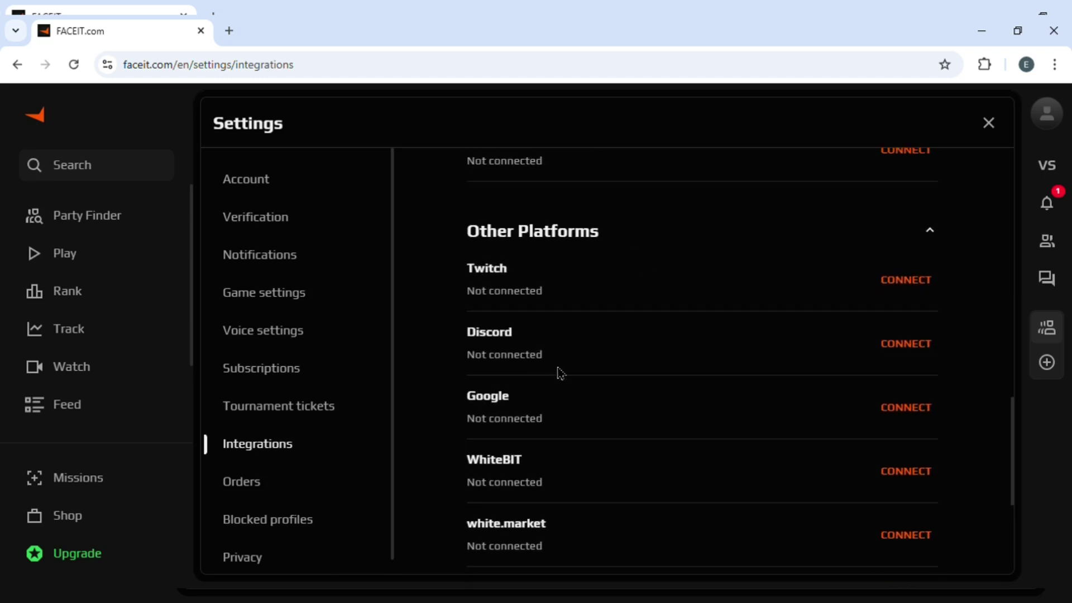
pyautogui.scroll(-2, 469, 531)
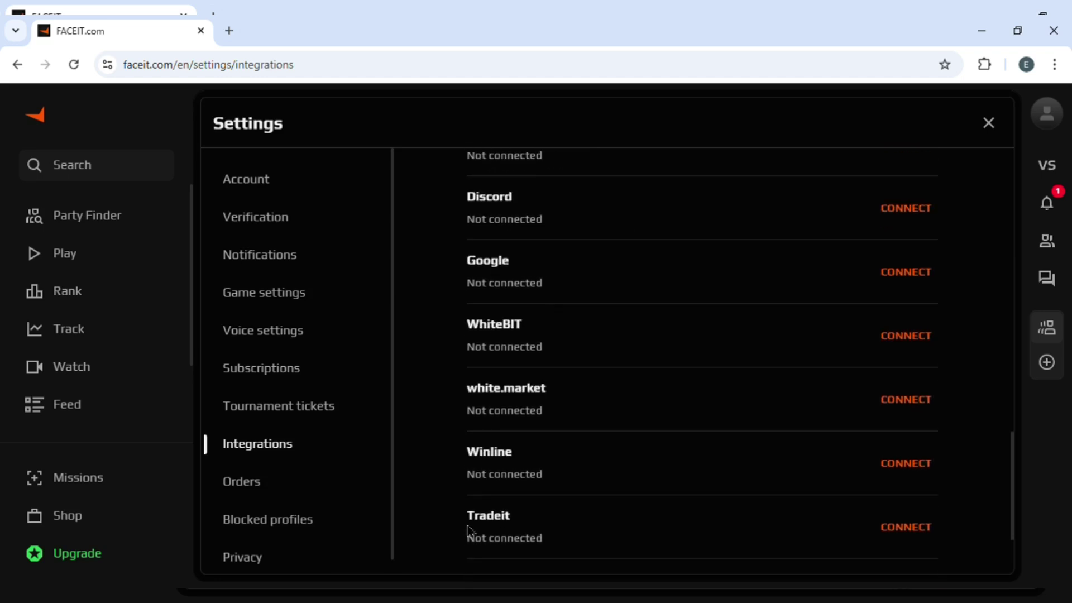
pyautogui.scroll(-2, 467, 530)
pyautogui.scroll(8, 468, 530)
pyautogui.scroll(7, 468, 530)
pyautogui.scroll(-2, 468, 531)
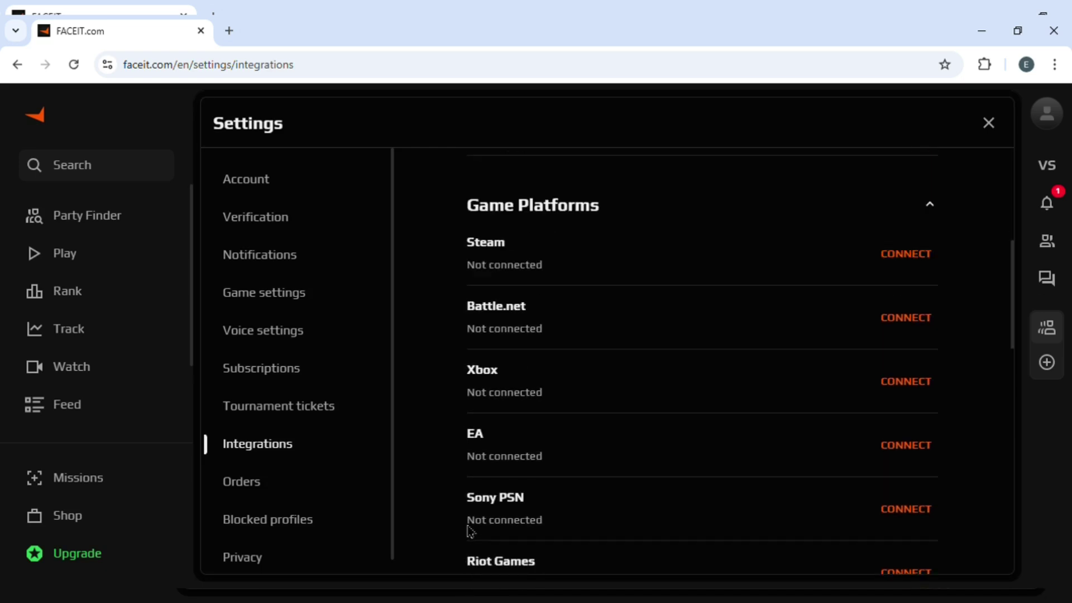
pyautogui.scroll(1, 467, 530)
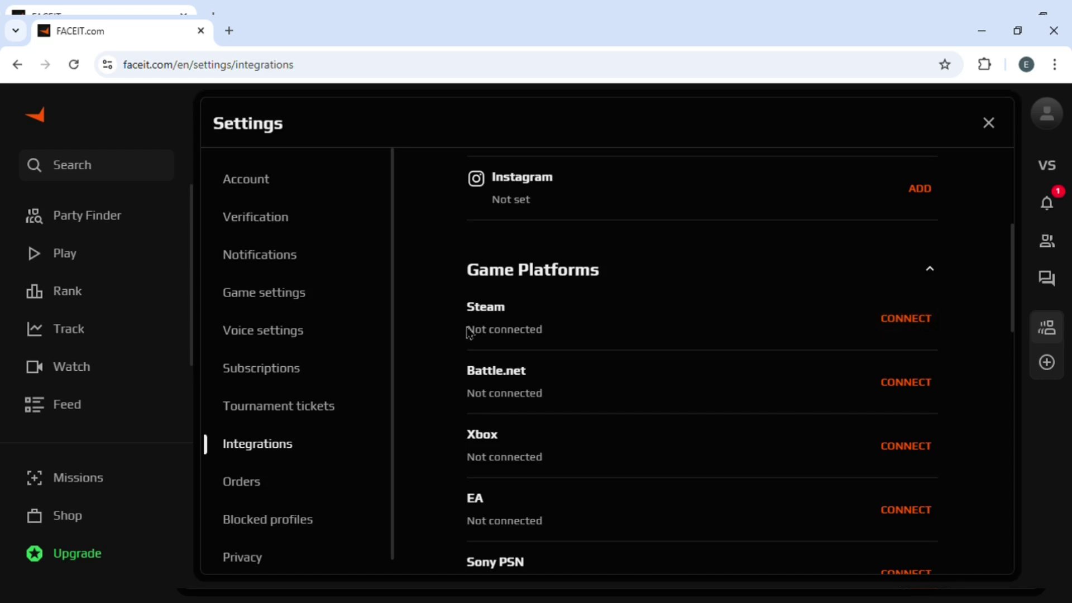
pyautogui.moveTo(468, 332); pyautogui.dragTo(545, 336)
pyautogui.click(554, 337)
pyautogui.click(1047, 114)
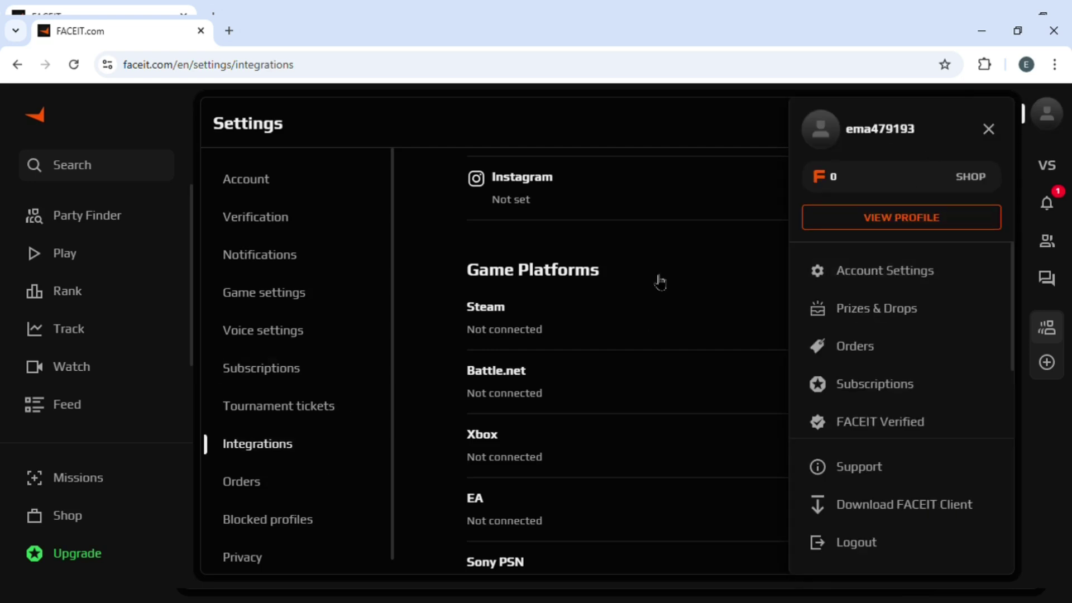
pyautogui.click(660, 282)
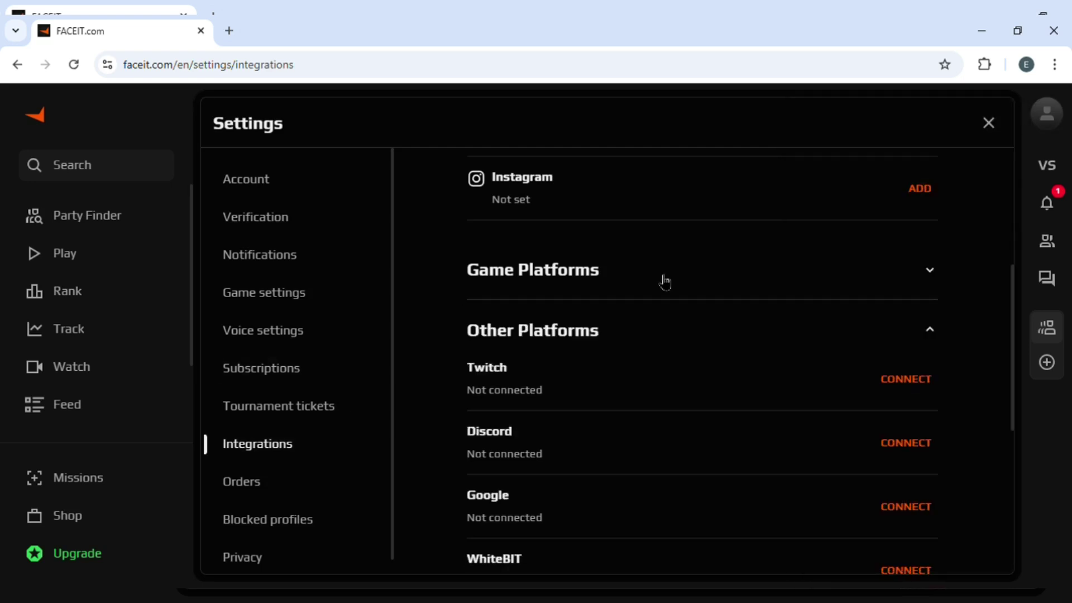
pyautogui.click(771, 287)
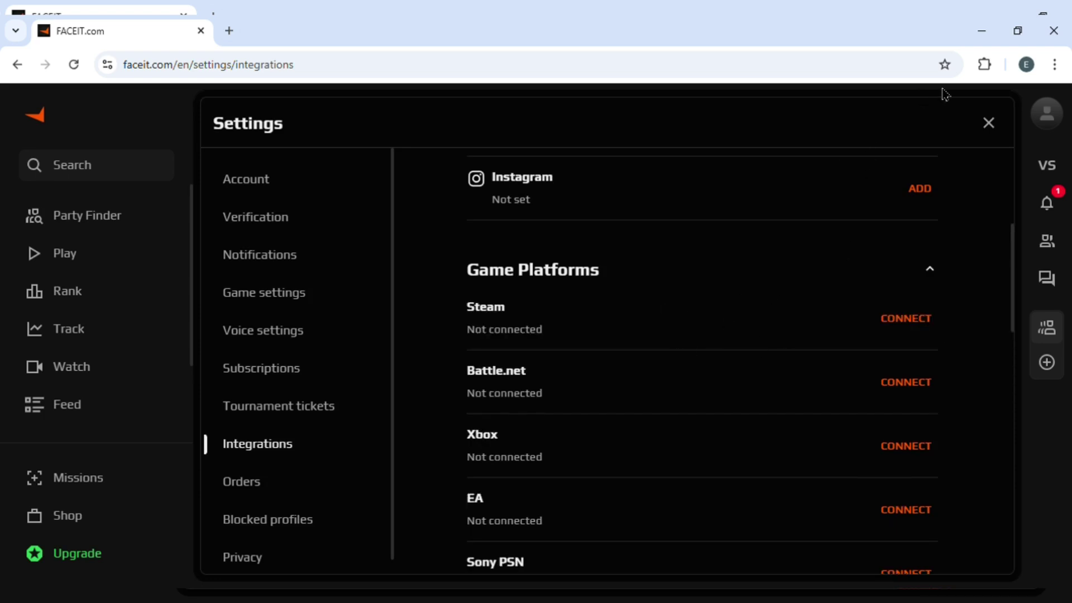